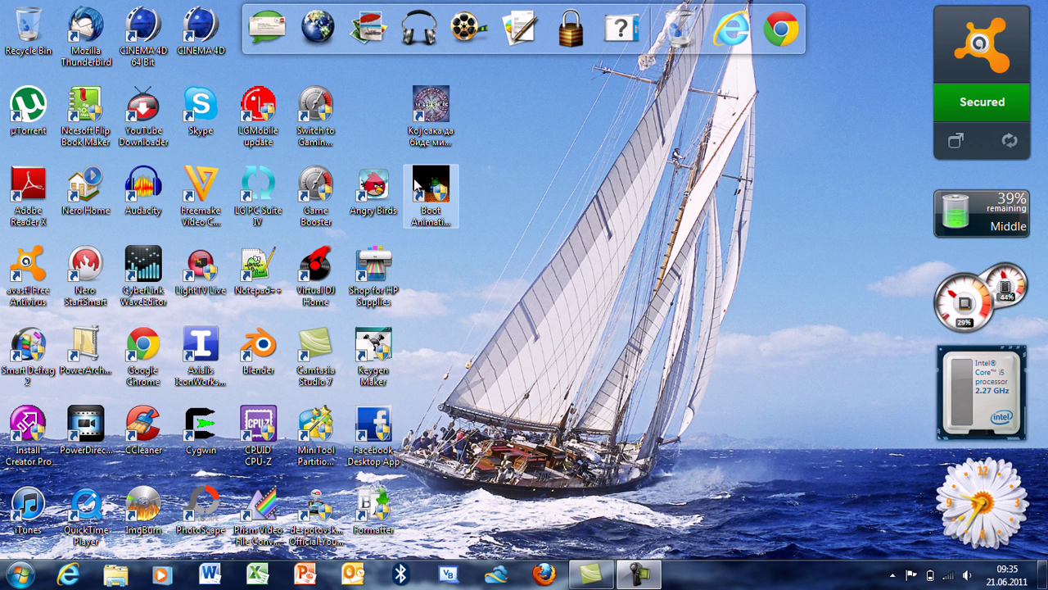
# Launch Boot Animation Previewer from the desktop and move its window to the middle of the screen
pyautogui.click(428, 208)
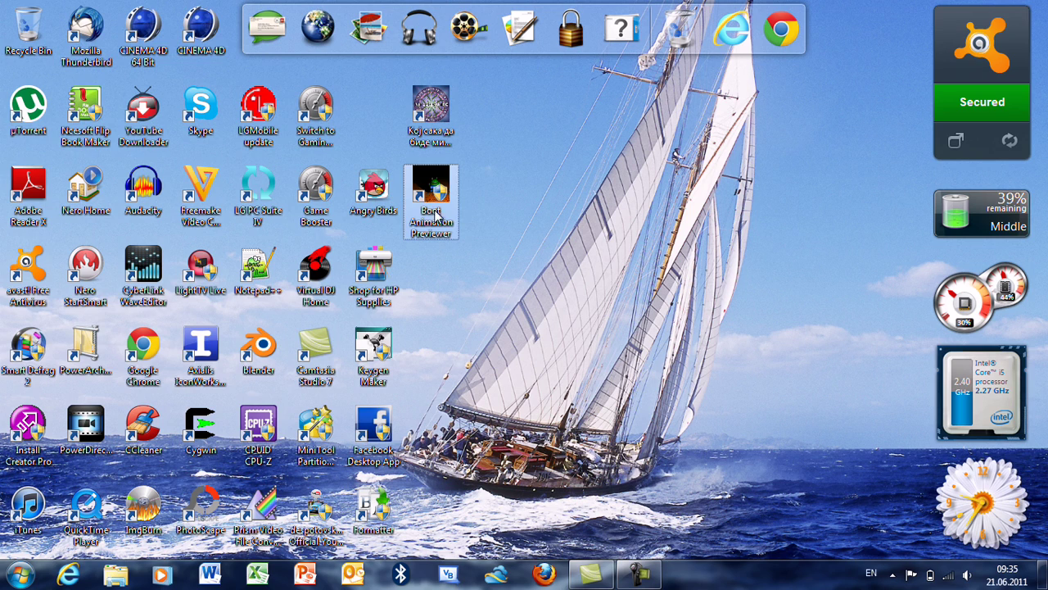
pyautogui.click(599, 320)
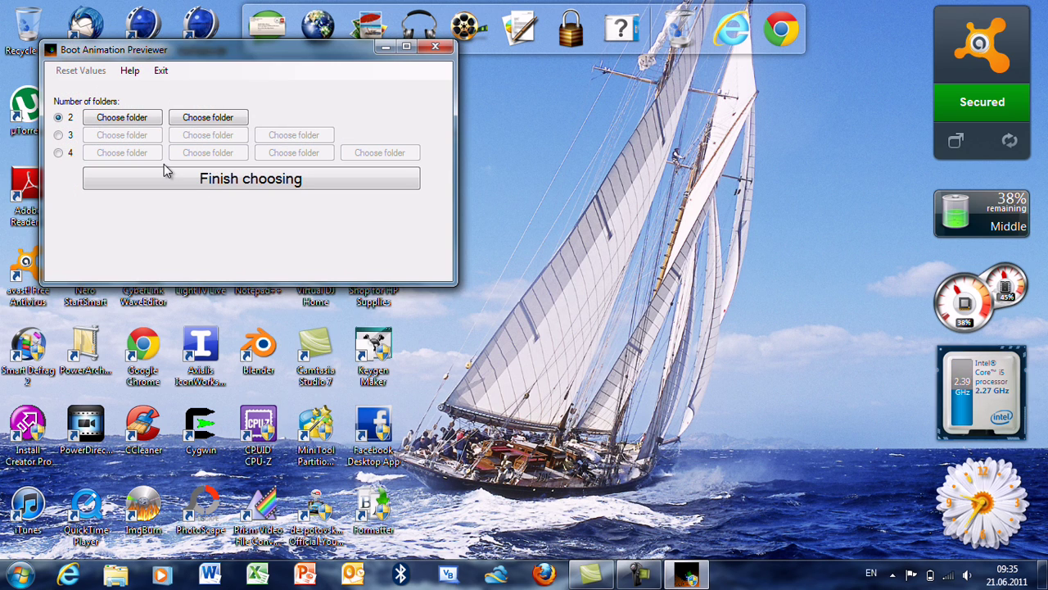
pyautogui.moveTo(174, 55); pyautogui.dragTo(555, 130)
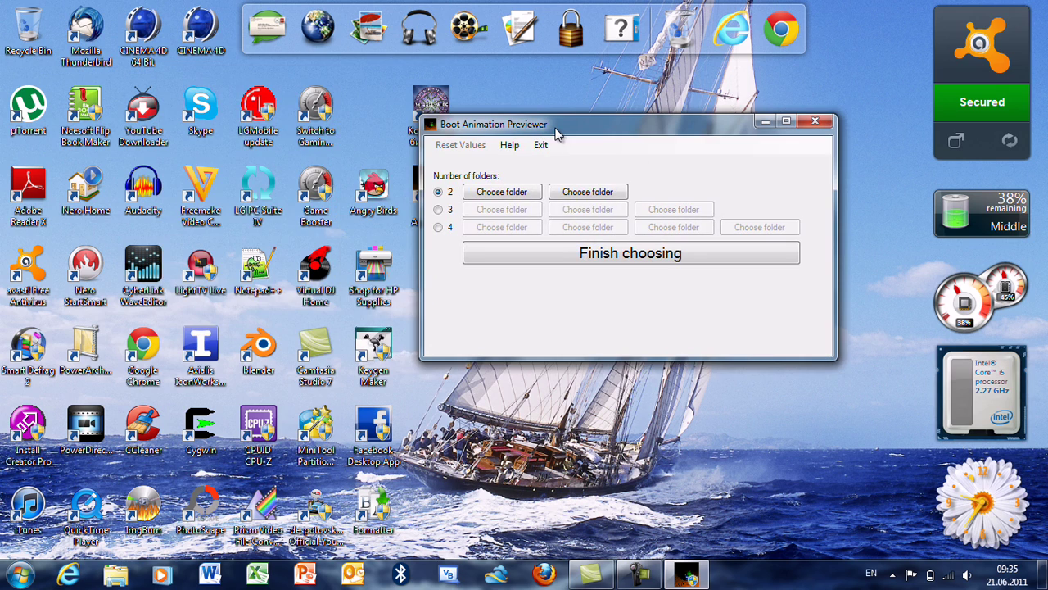
# Switch the number of folders to 3 and 4, and return it to 2
pyautogui.click(439, 211)
pyautogui.click(438, 227)
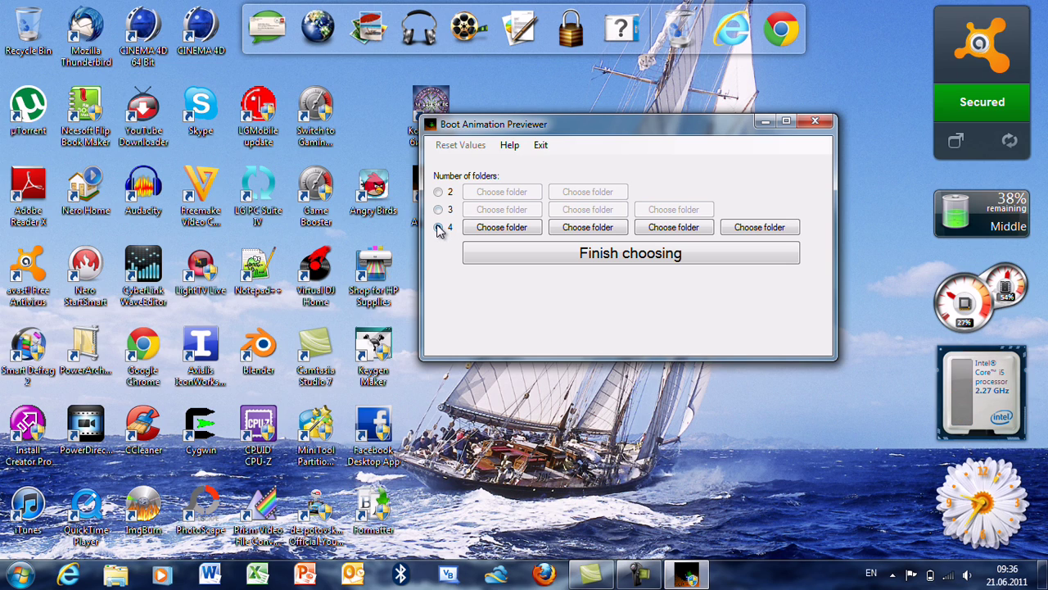
pyautogui.click(438, 192)
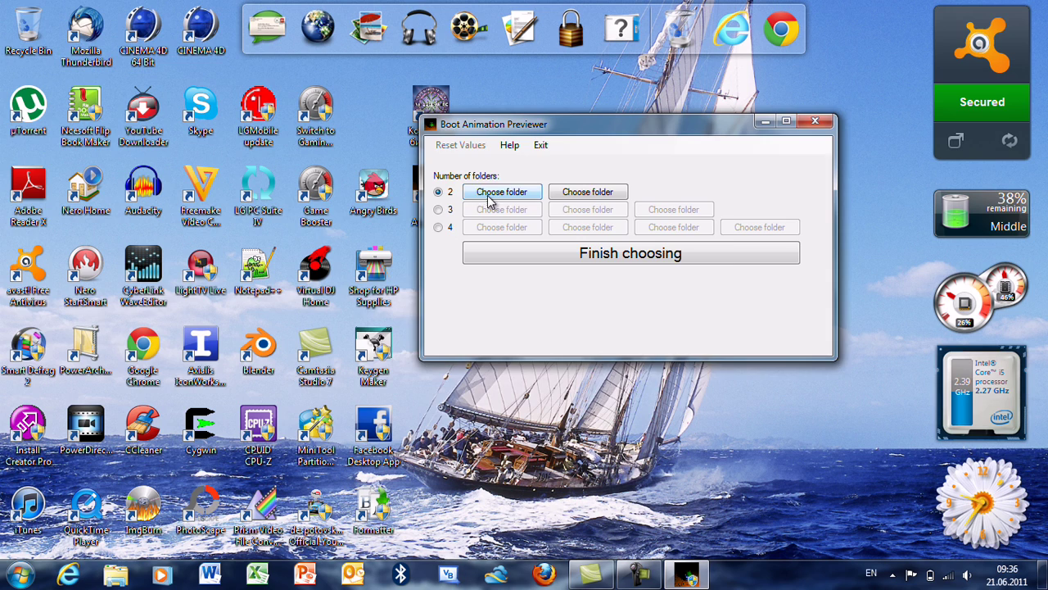
# Choose the part0 folder from My boot animations > Android loading > data as the first animation folder
pyautogui.click(488, 196)
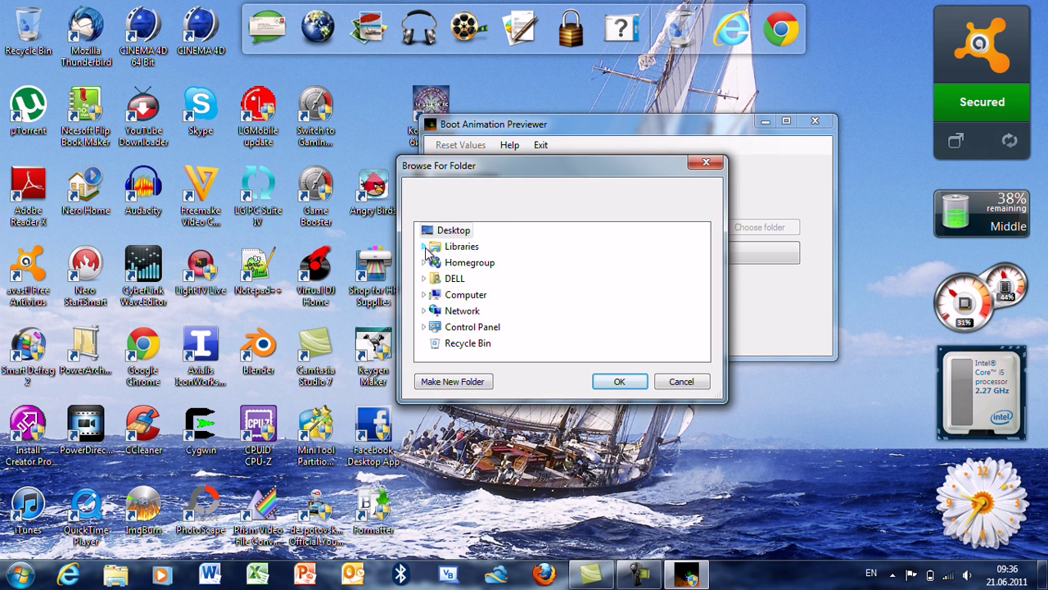
pyautogui.click(423, 245)
pyautogui.click(432, 262)
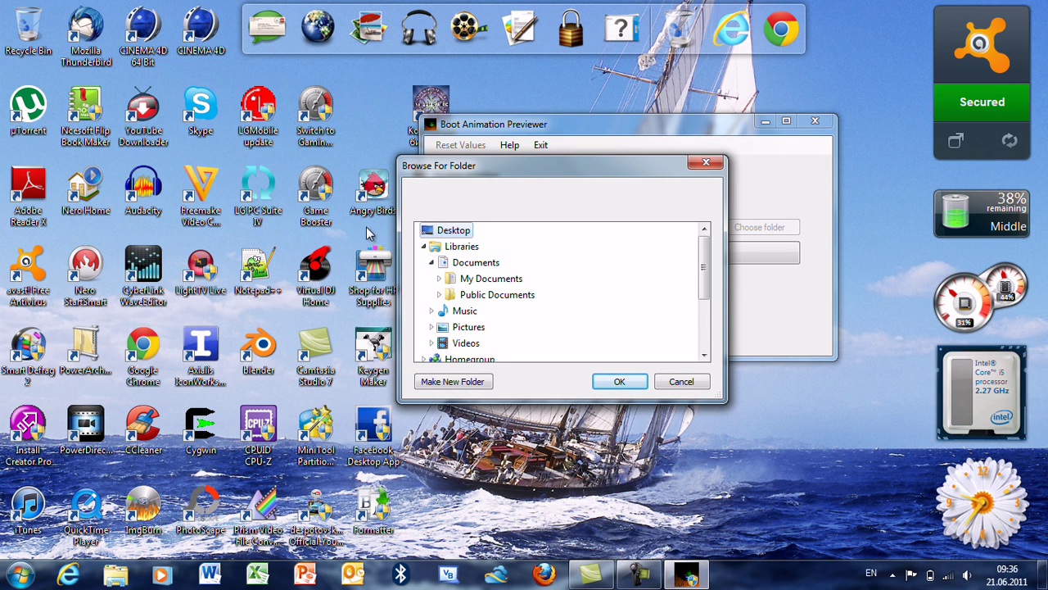
pyautogui.click(439, 278)
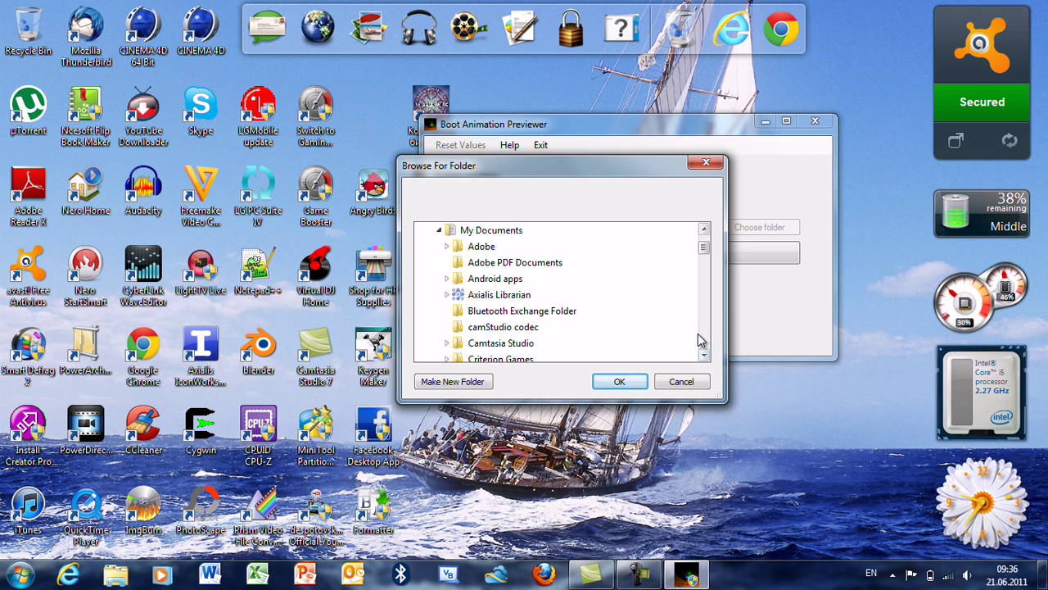
pyautogui.scroll(-2, 597, 327)
pyautogui.click(447, 355)
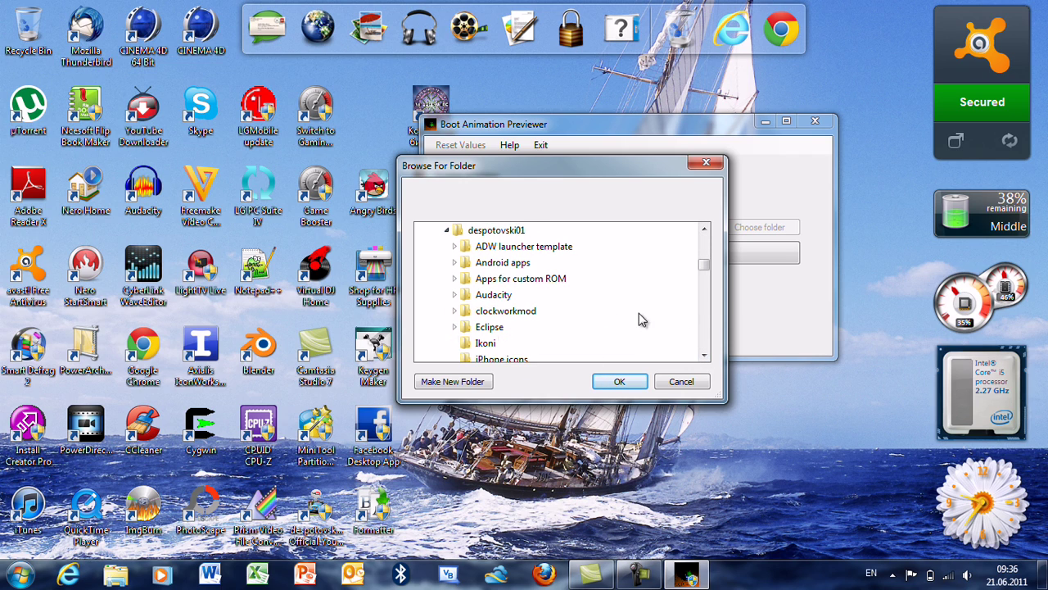
pyautogui.click(706, 308)
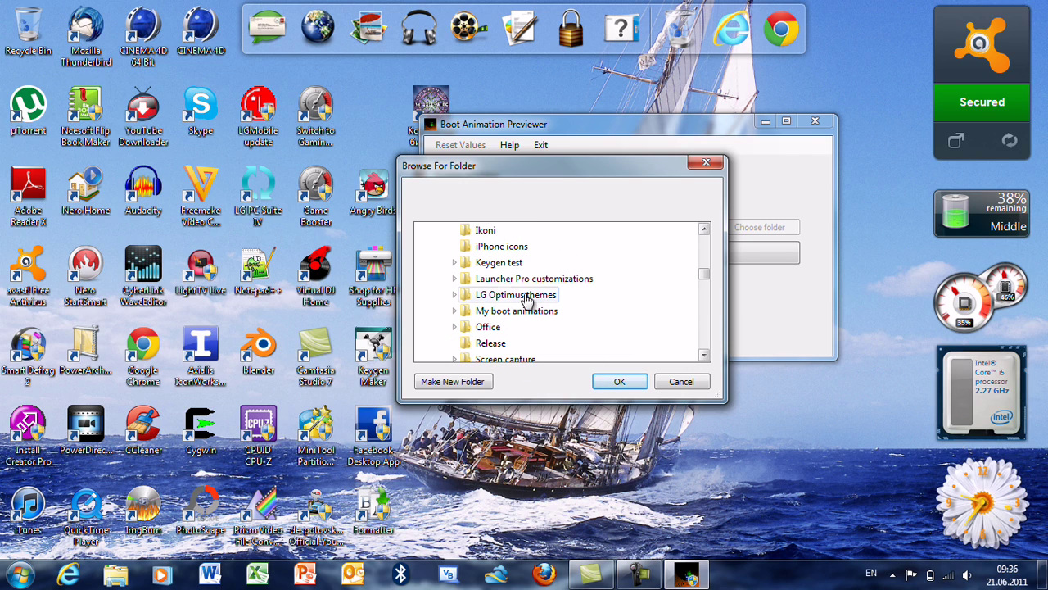
pyautogui.click(455, 312)
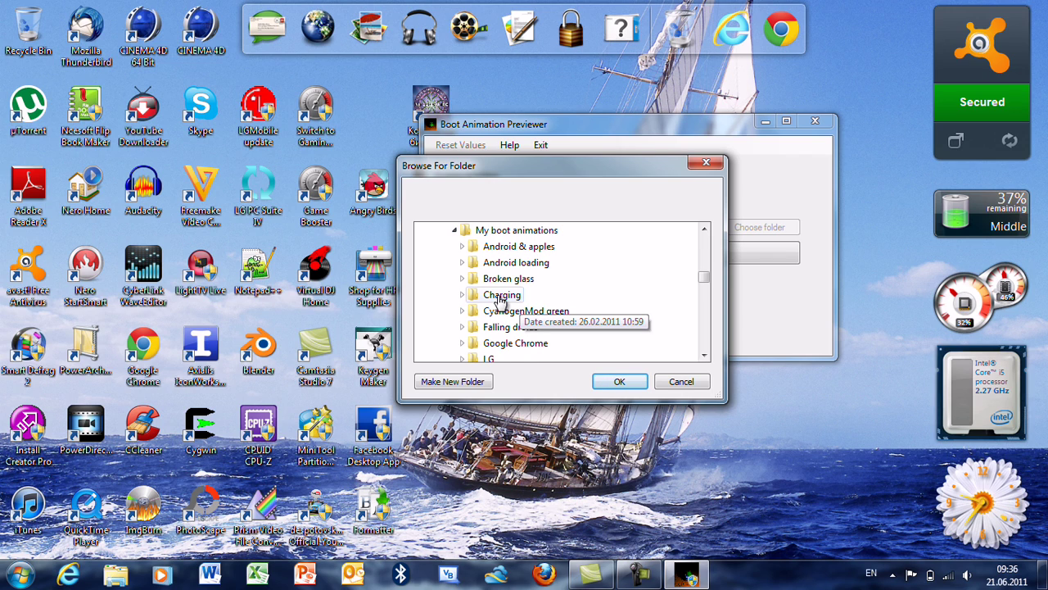
pyautogui.click(462, 262)
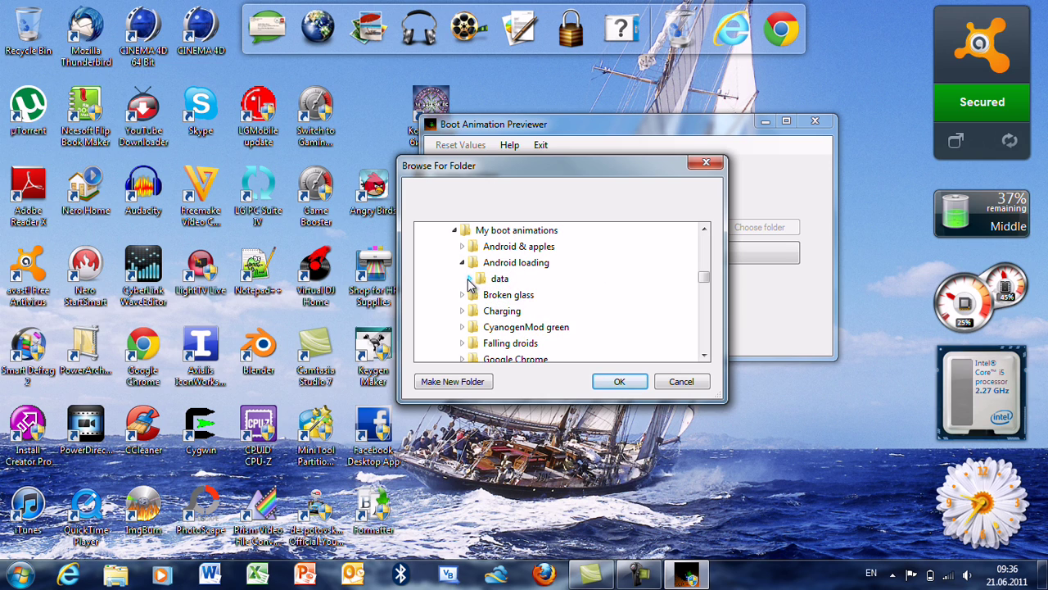
pyautogui.click(471, 278)
pyautogui.click(505, 295)
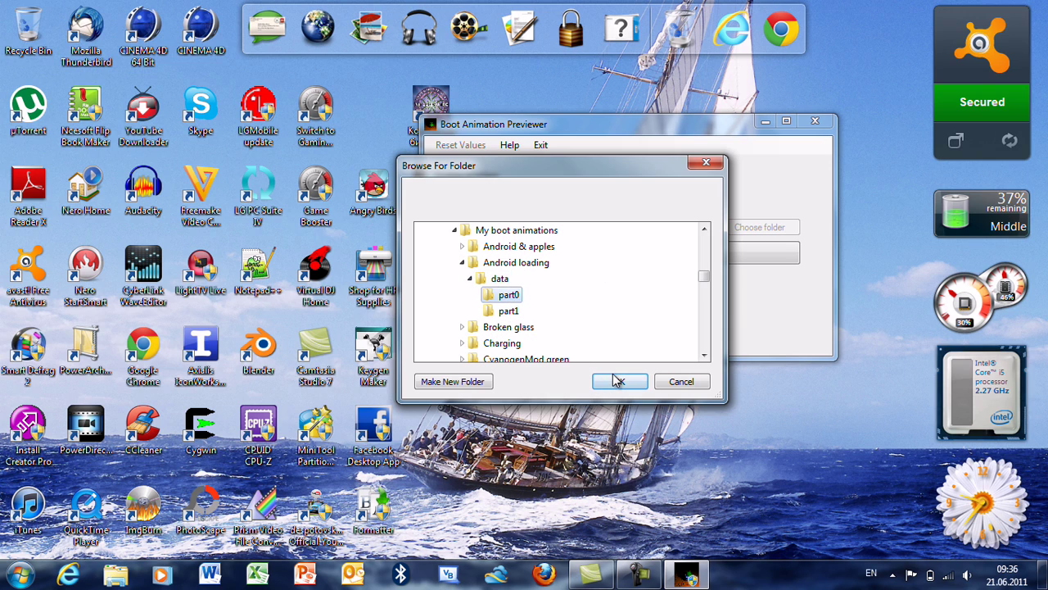
pyautogui.click(619, 381)
# Choose the part1 folder from My boot animations > Android loading > data as the second animation folder
pyautogui.click(573, 200)
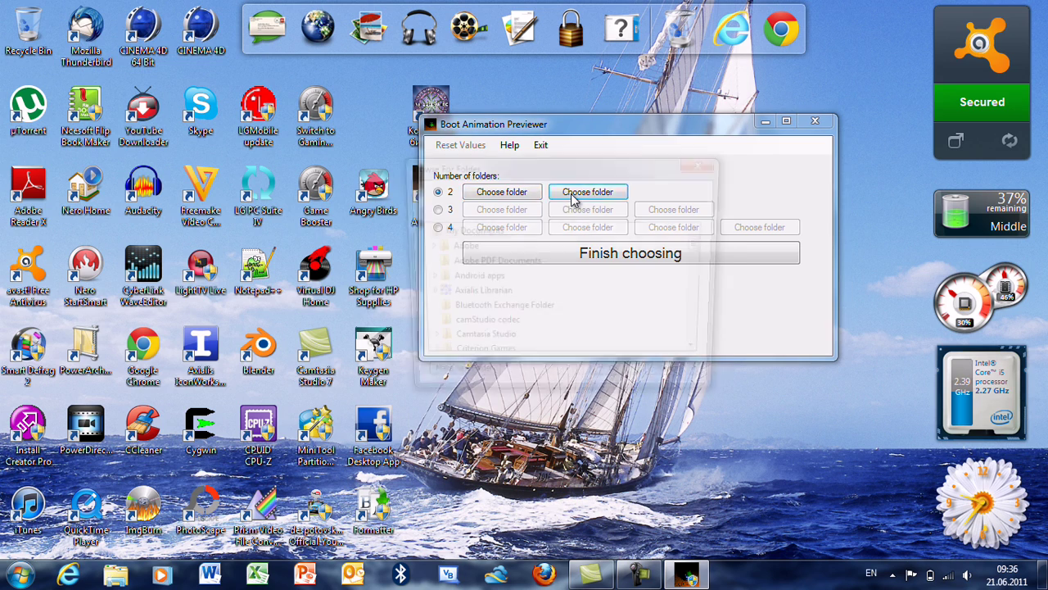
pyautogui.click(707, 316)
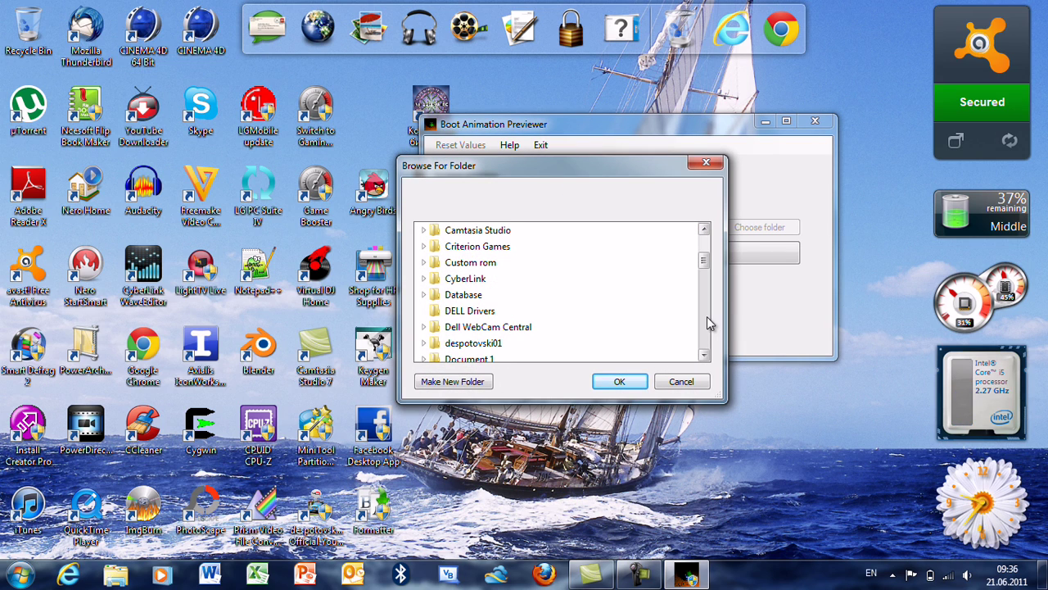
pyautogui.click(424, 344)
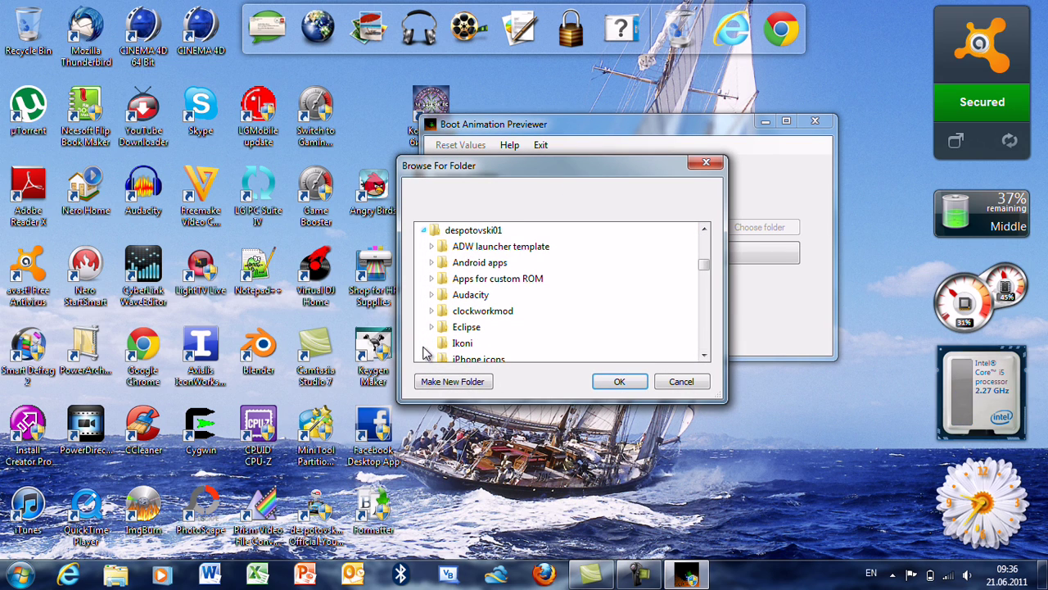
pyautogui.click(704, 316)
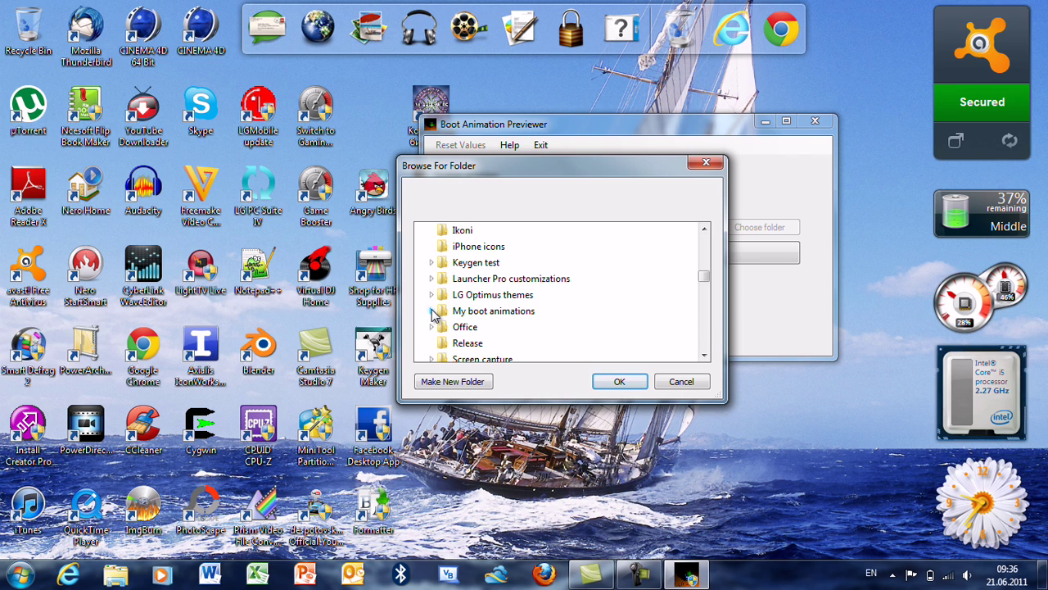
pyautogui.click(431, 311)
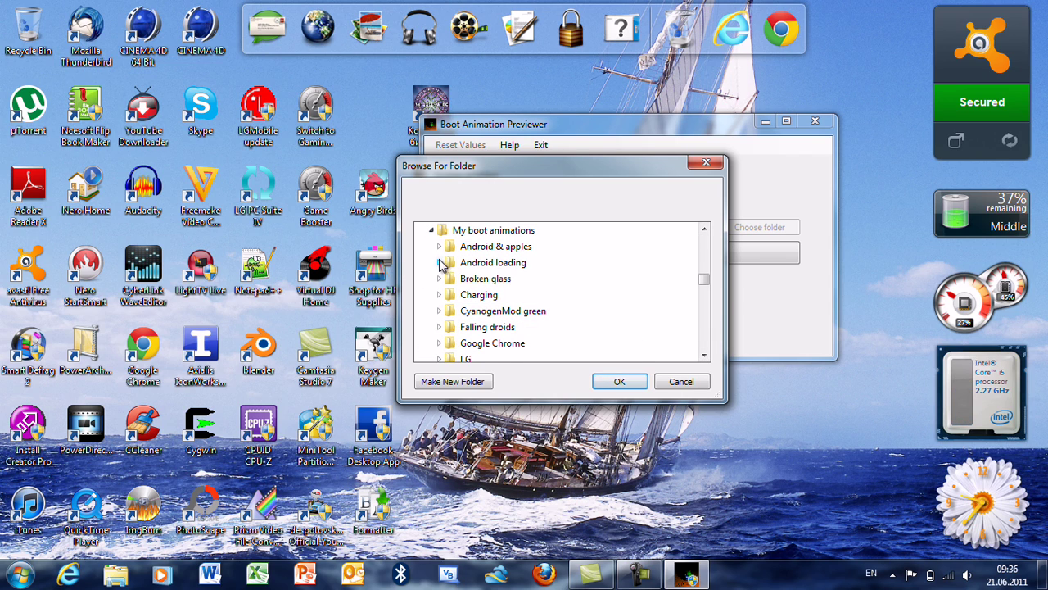
pyautogui.click(440, 262)
pyautogui.click(447, 279)
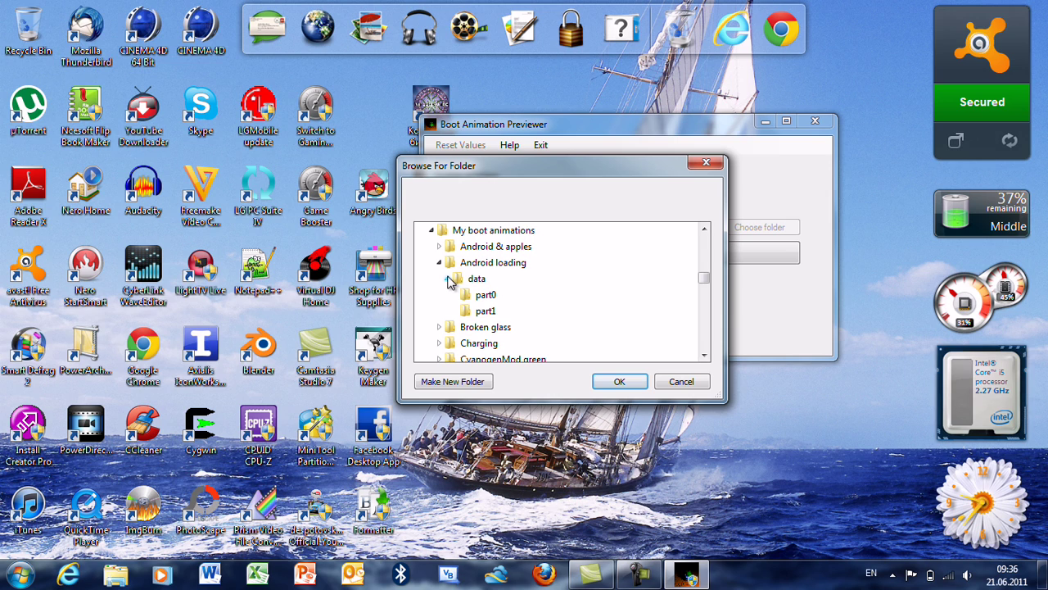
pyautogui.click(490, 313)
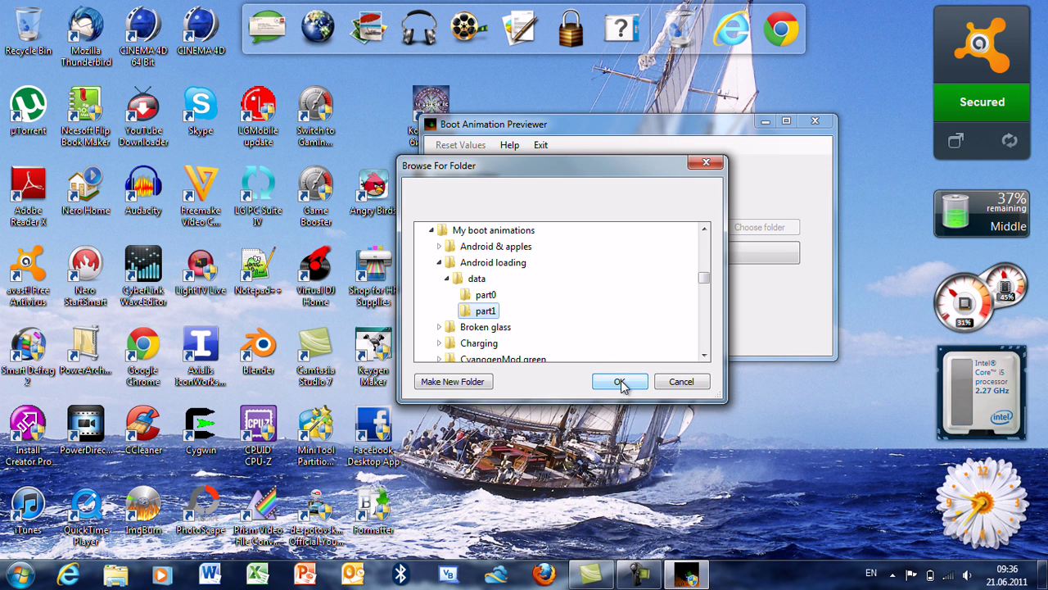
pyautogui.click(623, 382)
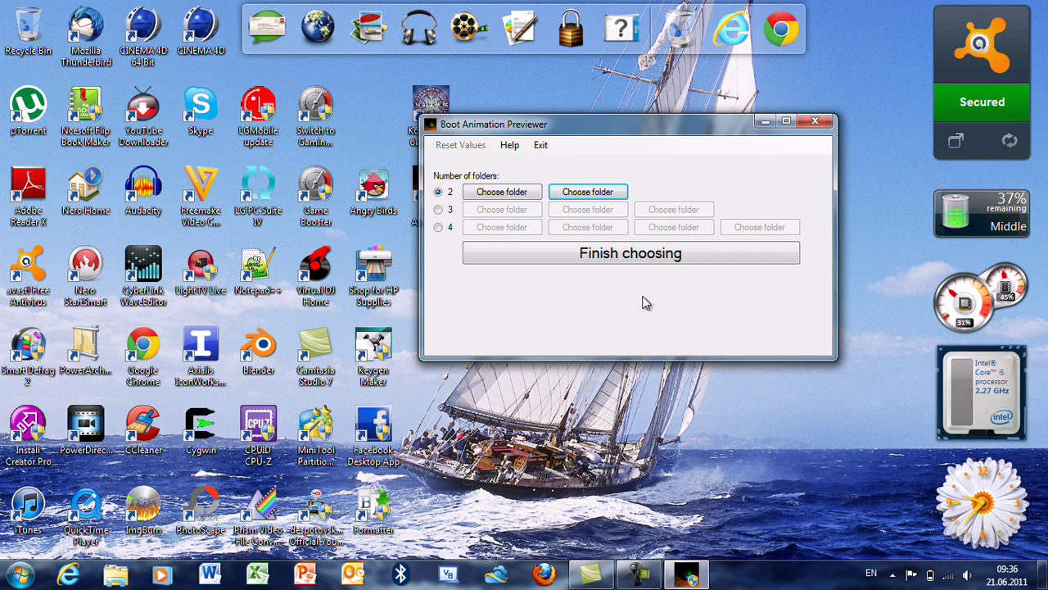
# Finish choosing folders and set the number of loops to 4 for the first folder and 0 for the second
pyautogui.click(626, 255)
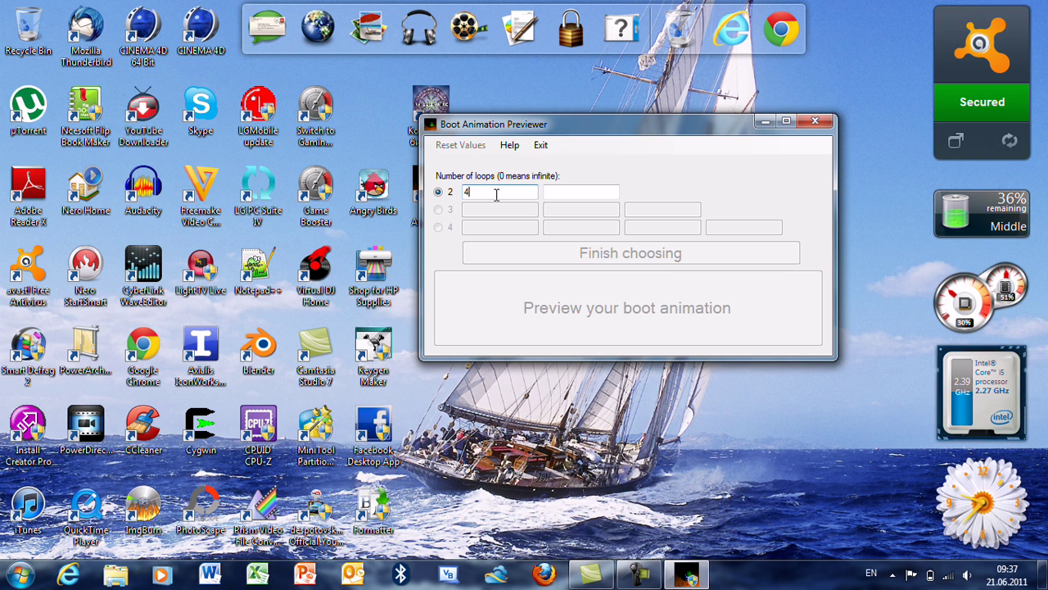
pyautogui.click(566, 192)
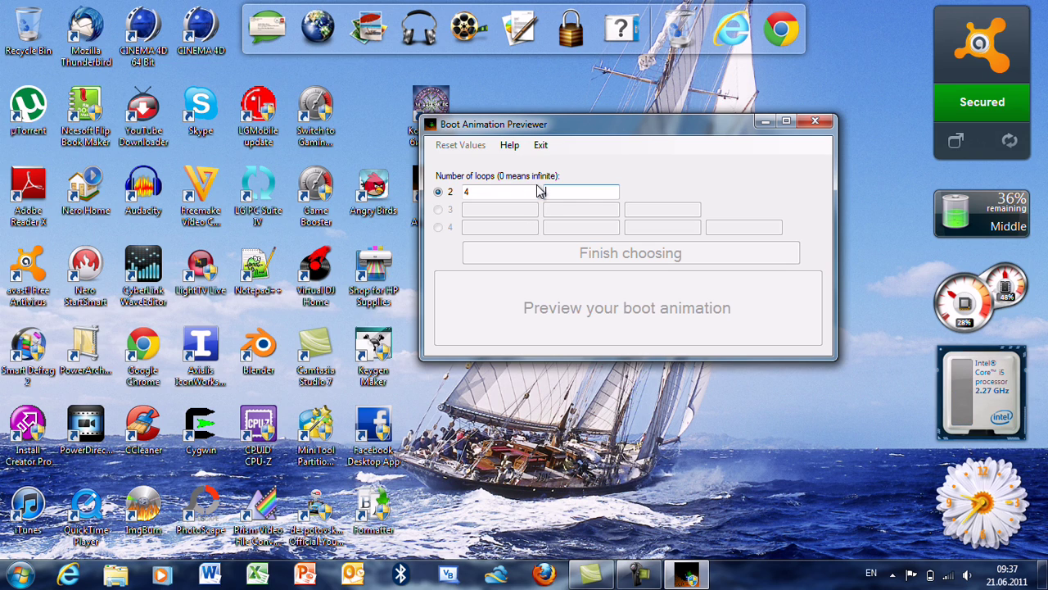
pyautogui.write('0')
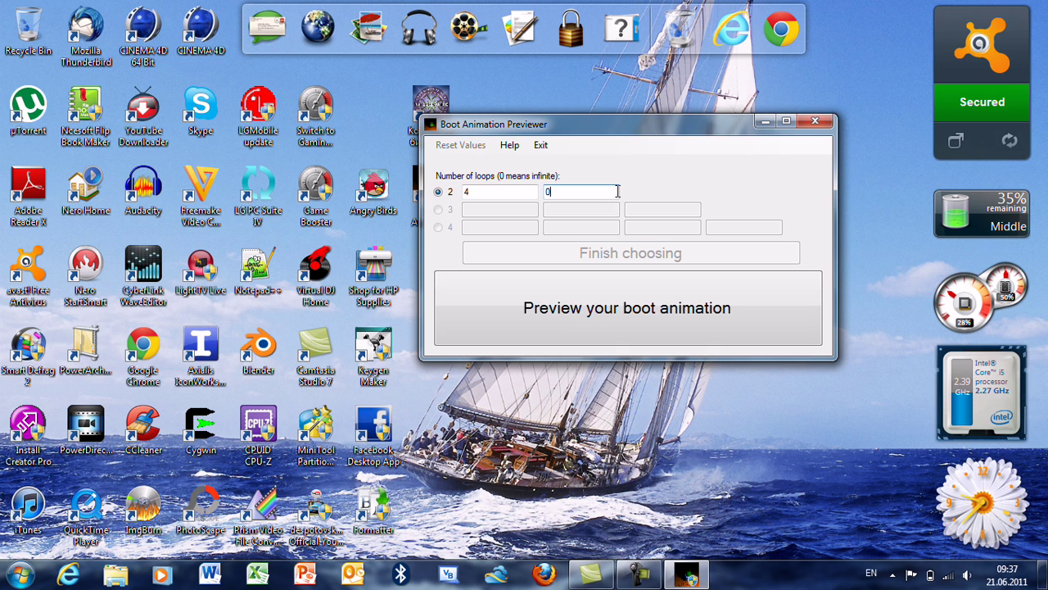
# Preview the boot animation in an enlarged preview window and close the preview
pyautogui.click(635, 296)
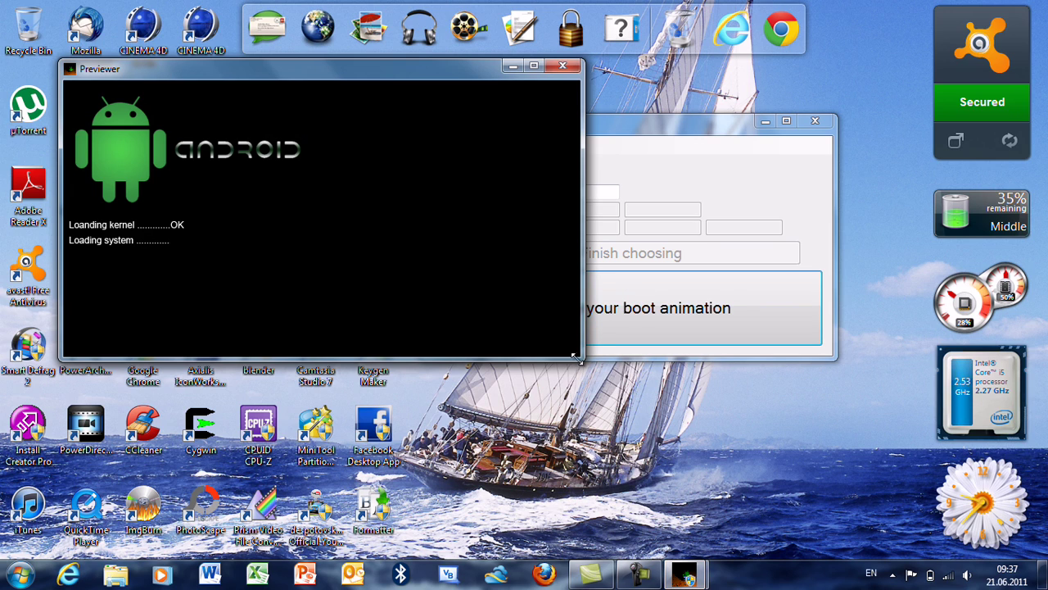
pyautogui.moveTo(575, 357); pyautogui.dragTo(600, 455)
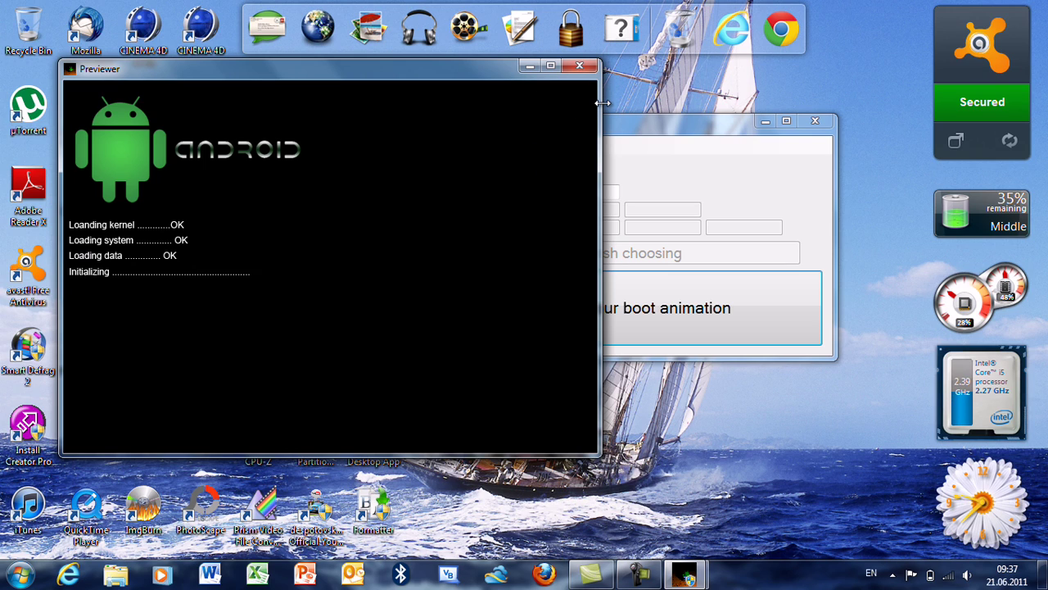
pyautogui.click(587, 66)
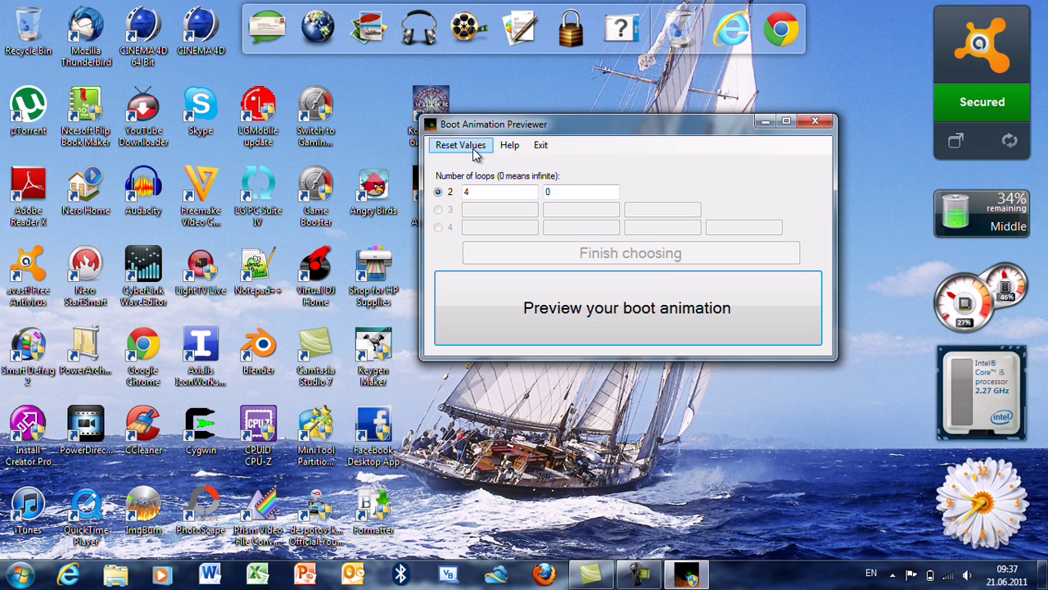
pyautogui.click(476, 156)
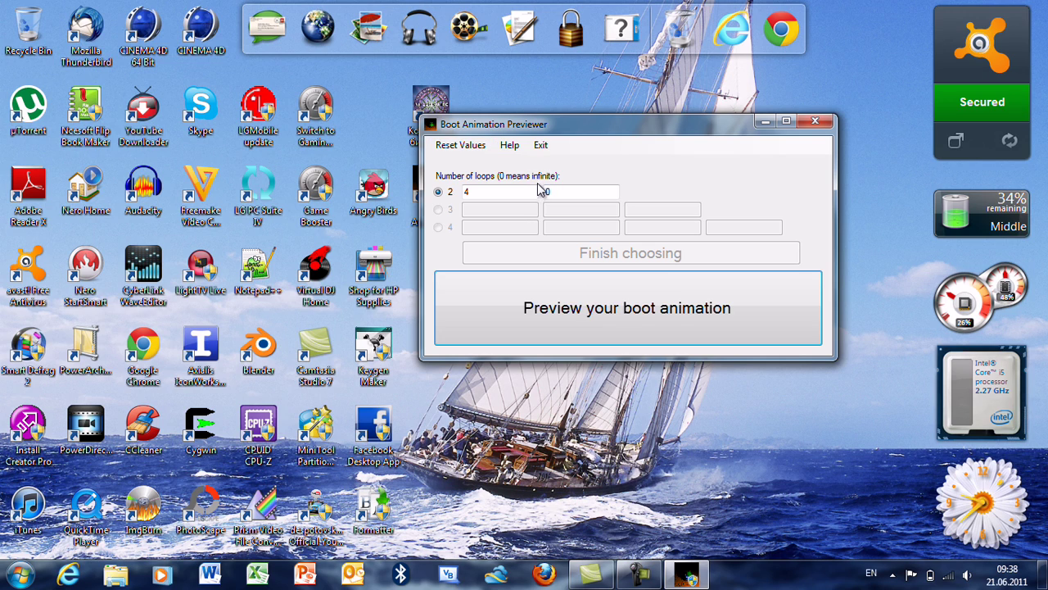
# View the program's About information and close it
pyautogui.click(510, 145)
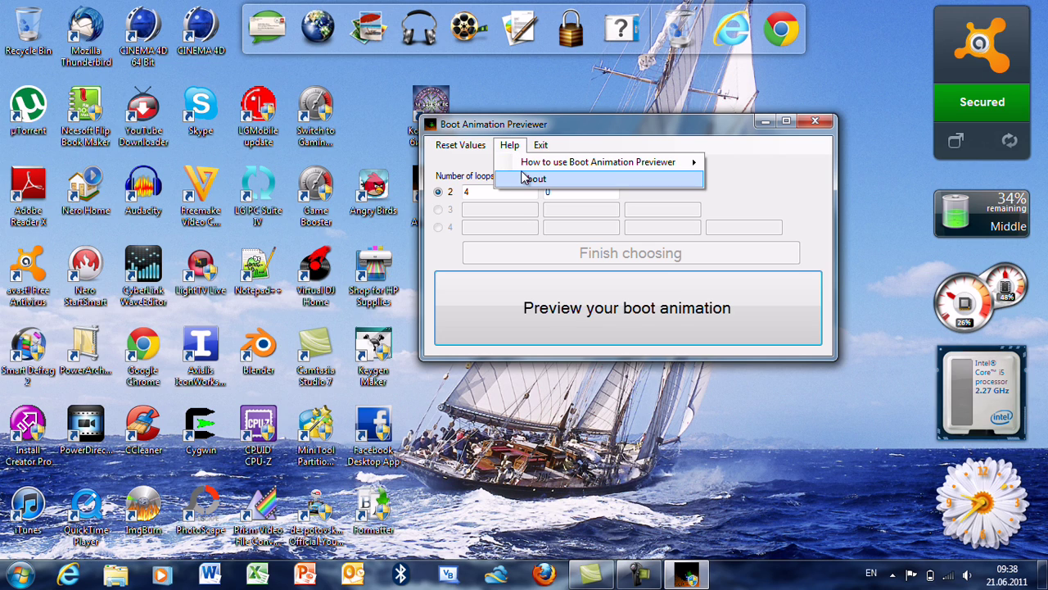
pyautogui.moveTo(530, 167)
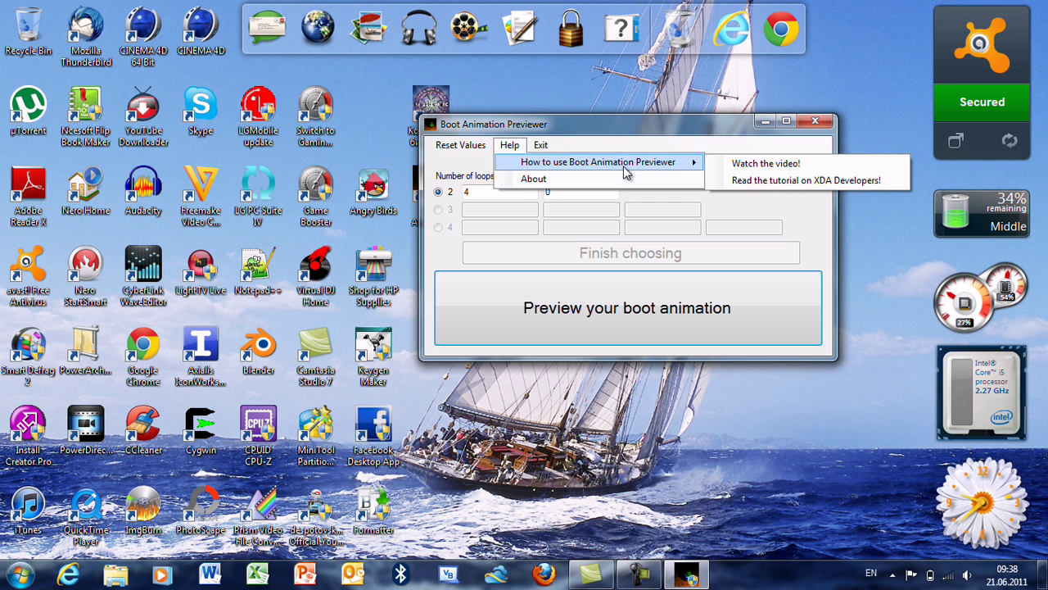
pyautogui.click(623, 177)
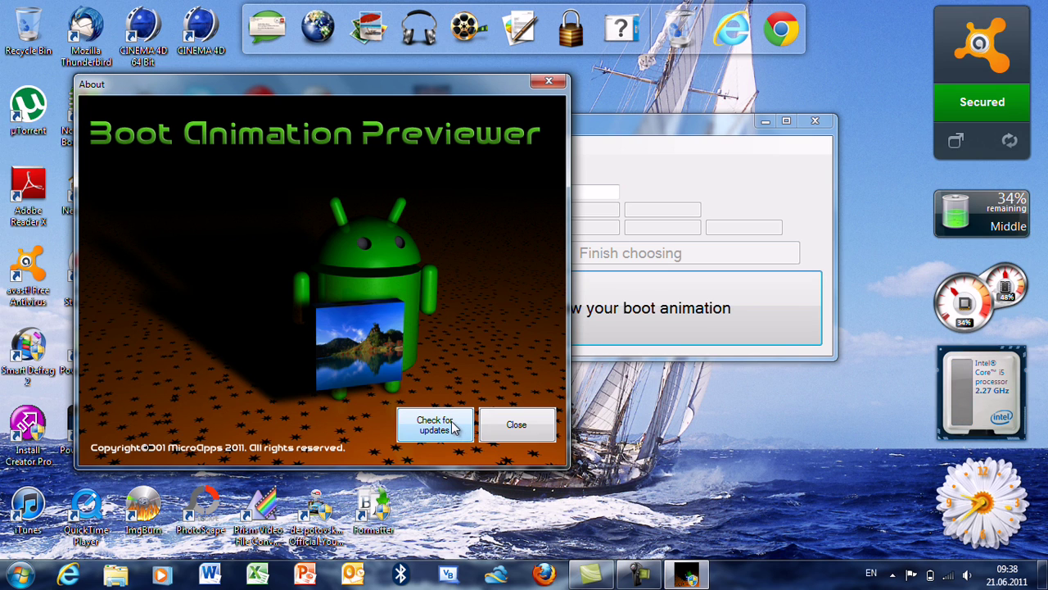
pyautogui.click(543, 426)
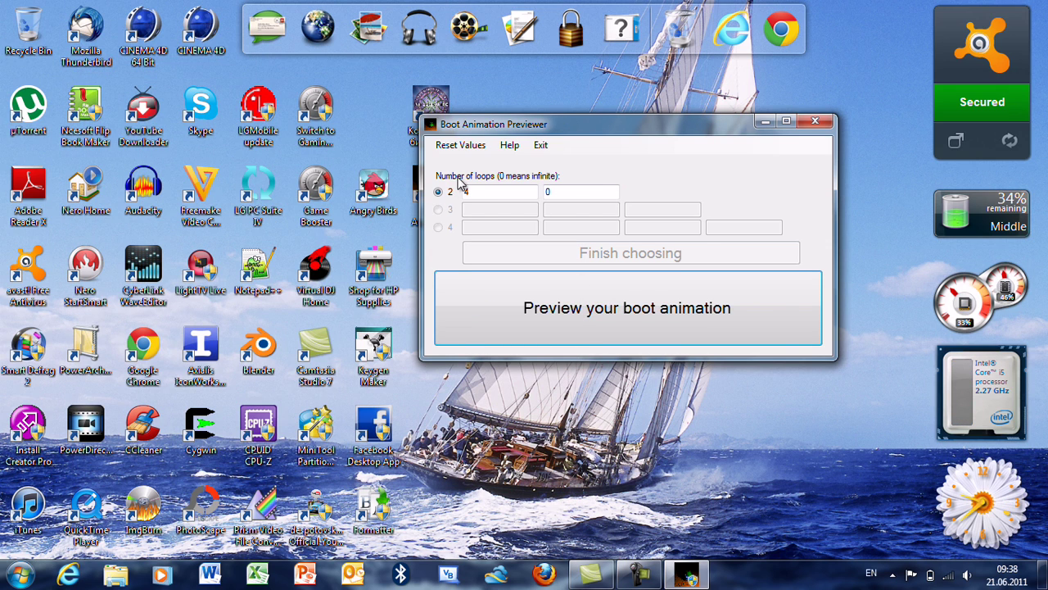
# Try to open the help video on how to use Boot Animation Previewer
pyautogui.click(510, 146)
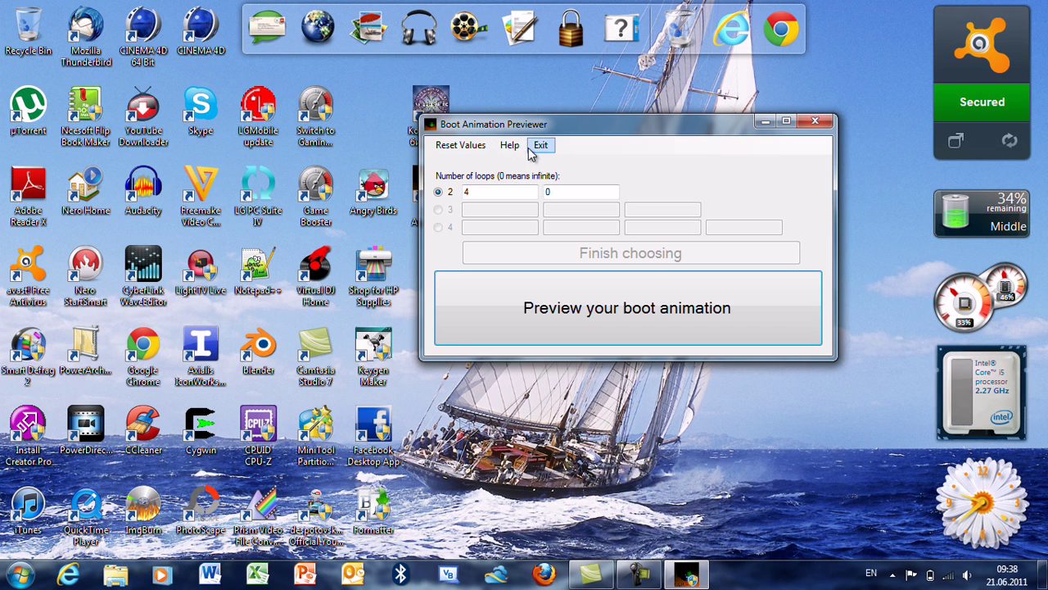
pyautogui.click(509, 145)
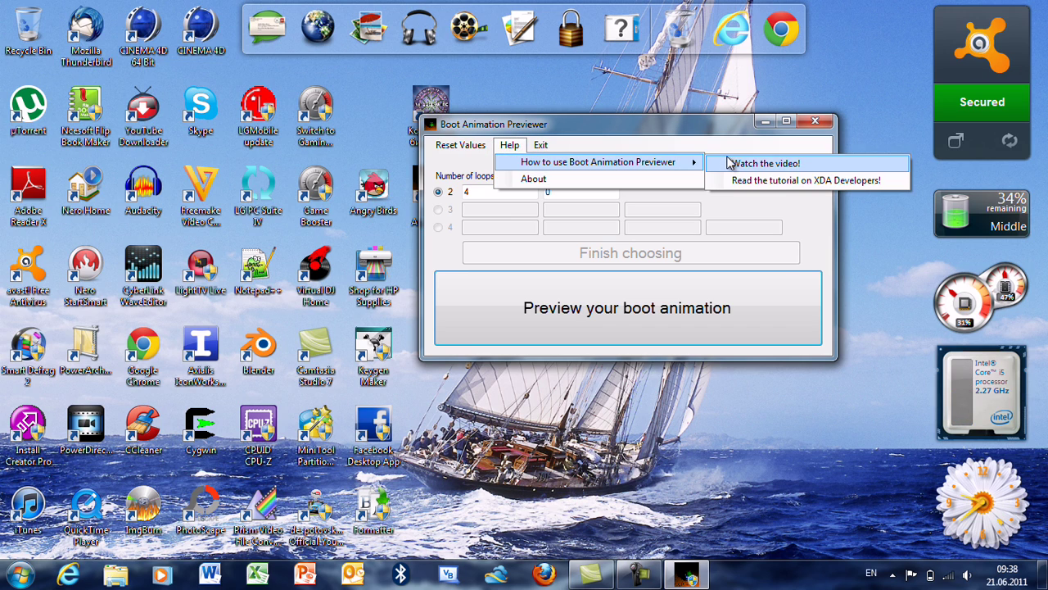
pyautogui.click(753, 163)
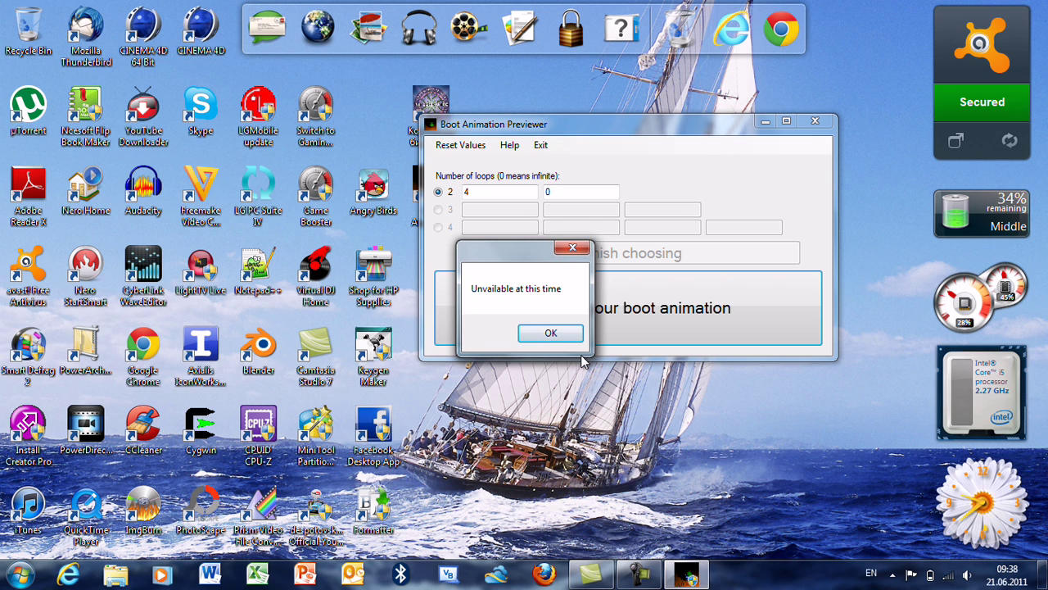
# Dismiss the open message, try to open the XDA Developers tutorial on how to use Boot Animation Previewer, and dismiss the resulting message
pyautogui.click(567, 333)
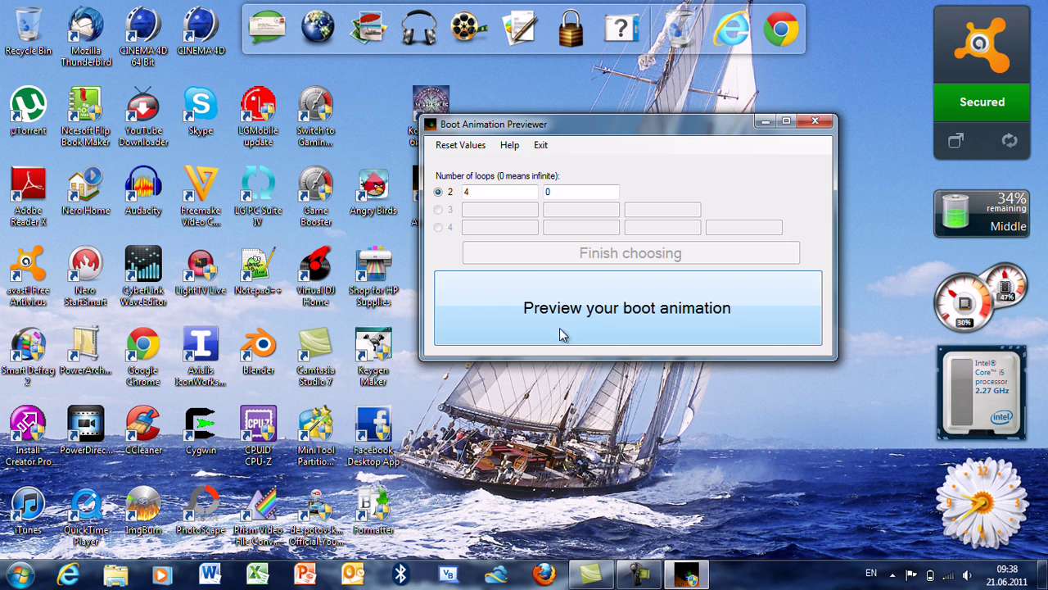
pyautogui.click(509, 145)
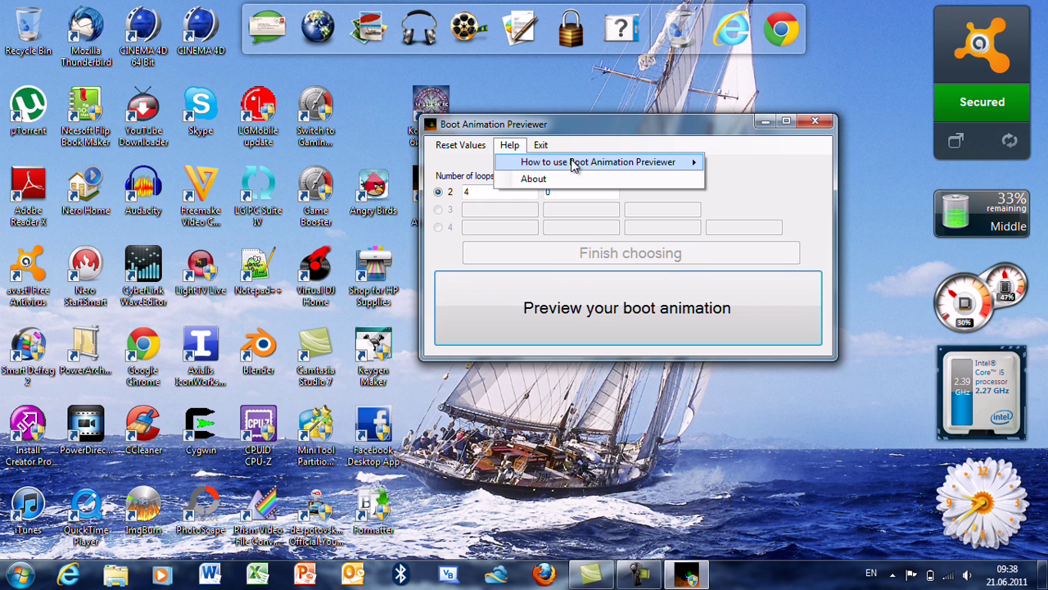
pyautogui.moveTo(574, 163)
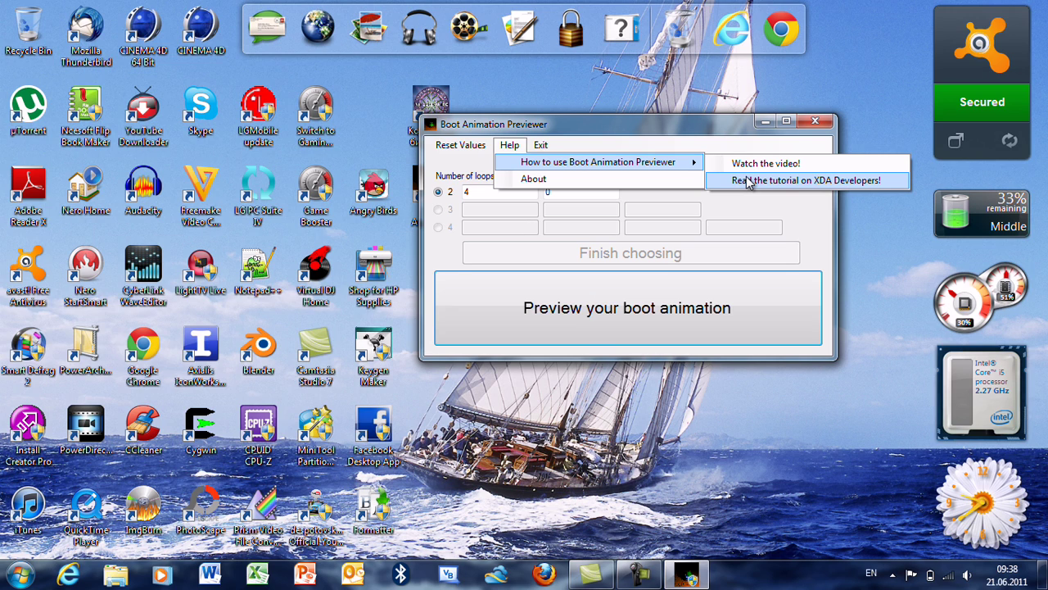
pyautogui.click(746, 179)
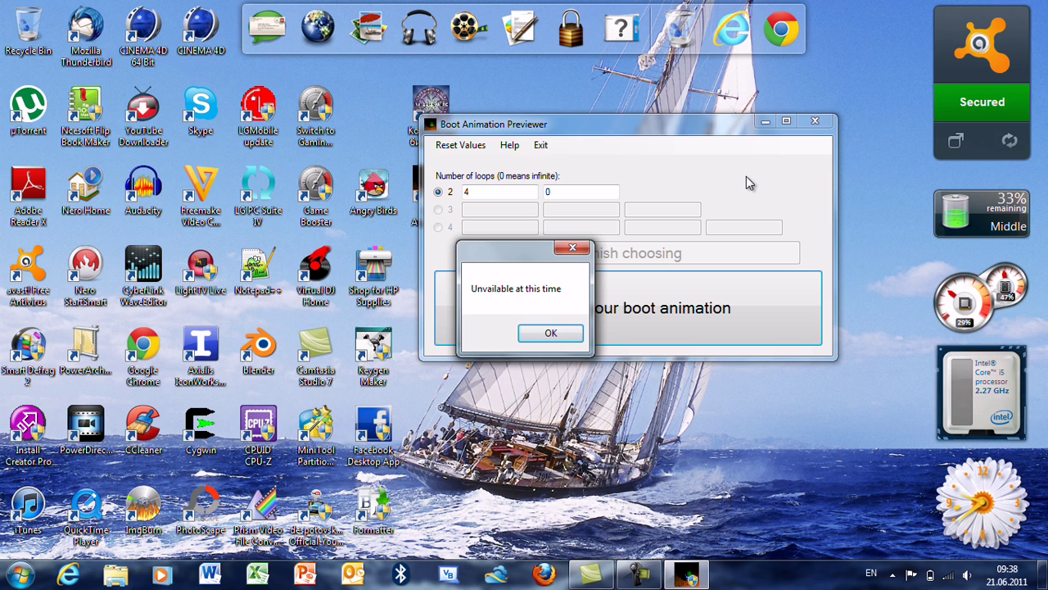
pyautogui.click(552, 333)
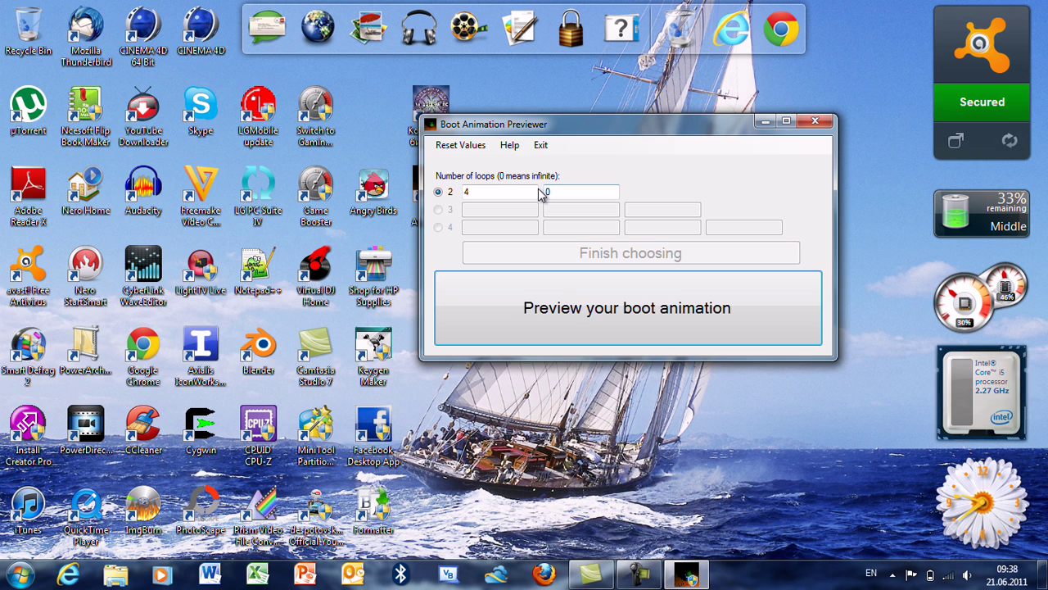
# Exit Boot Animation Previewer
pyautogui.click(541, 145)
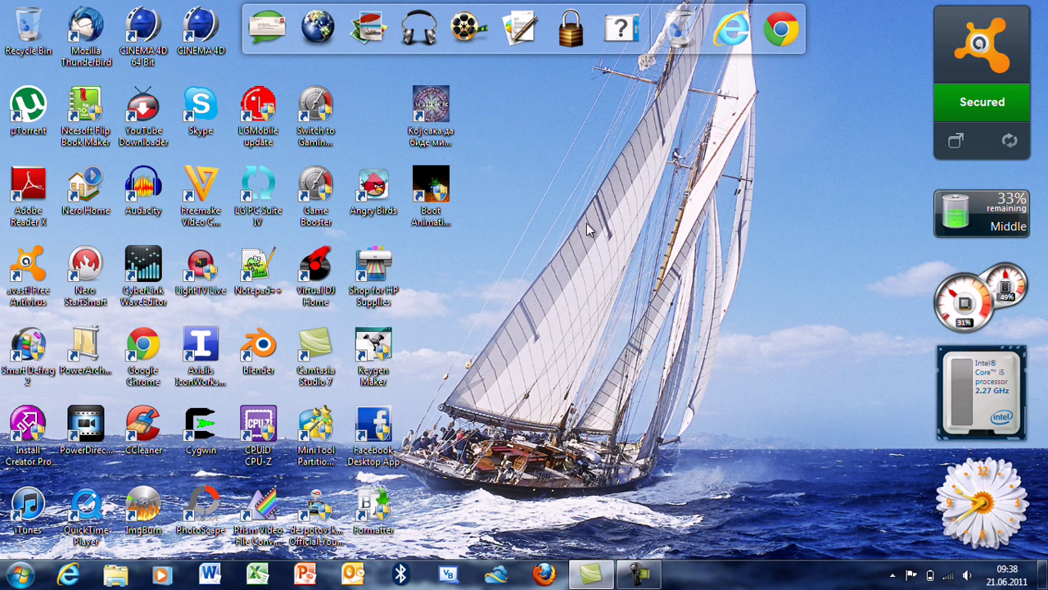